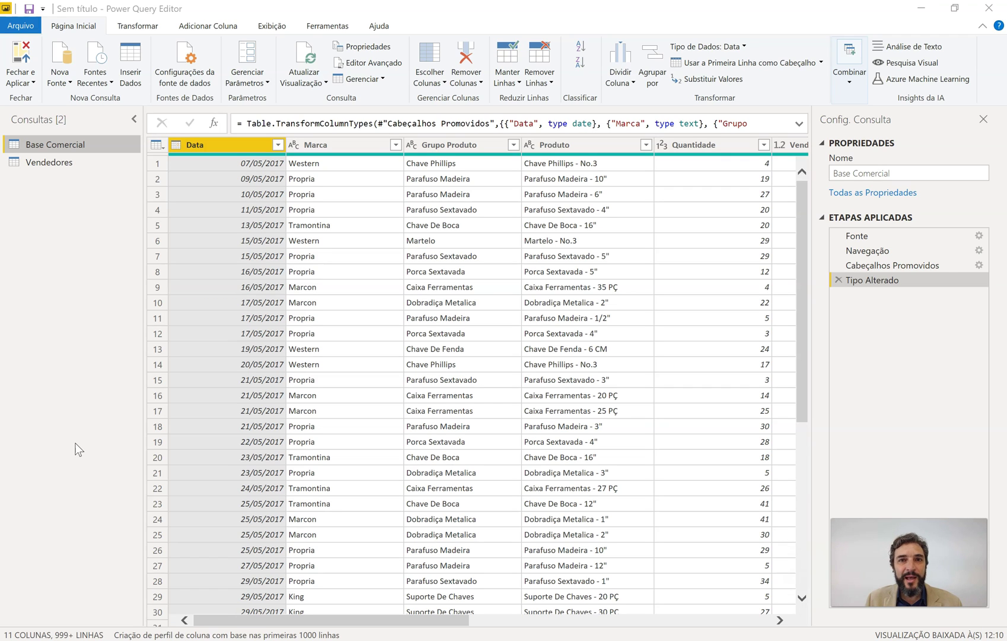
Step: Review the columns of the Base Comercial and Vendedores queries, then return to Base Comercial
click(78, 444)
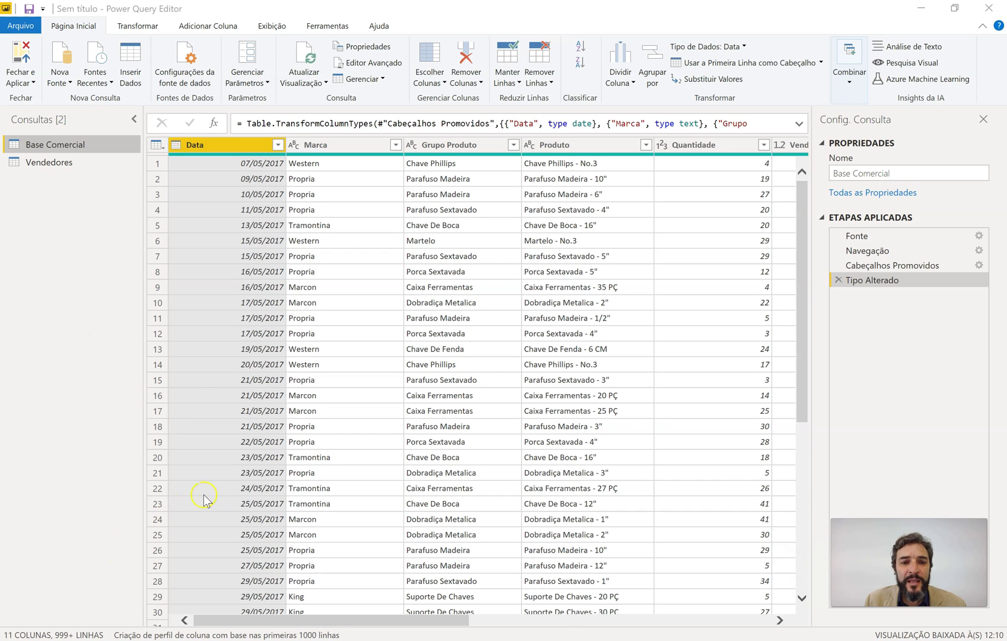
drag(285, 621, 592, 629)
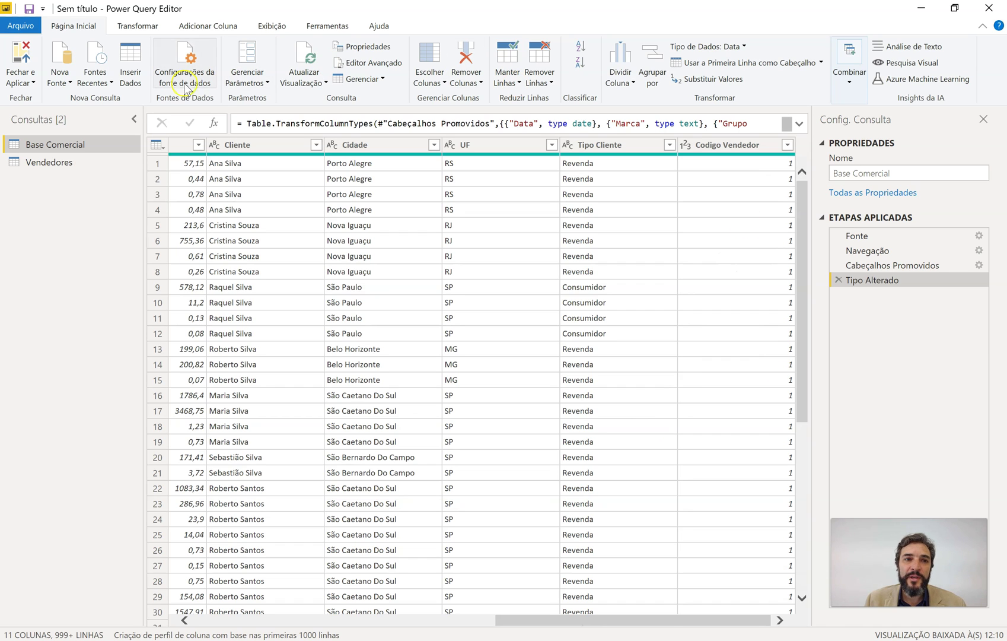
click(59, 164)
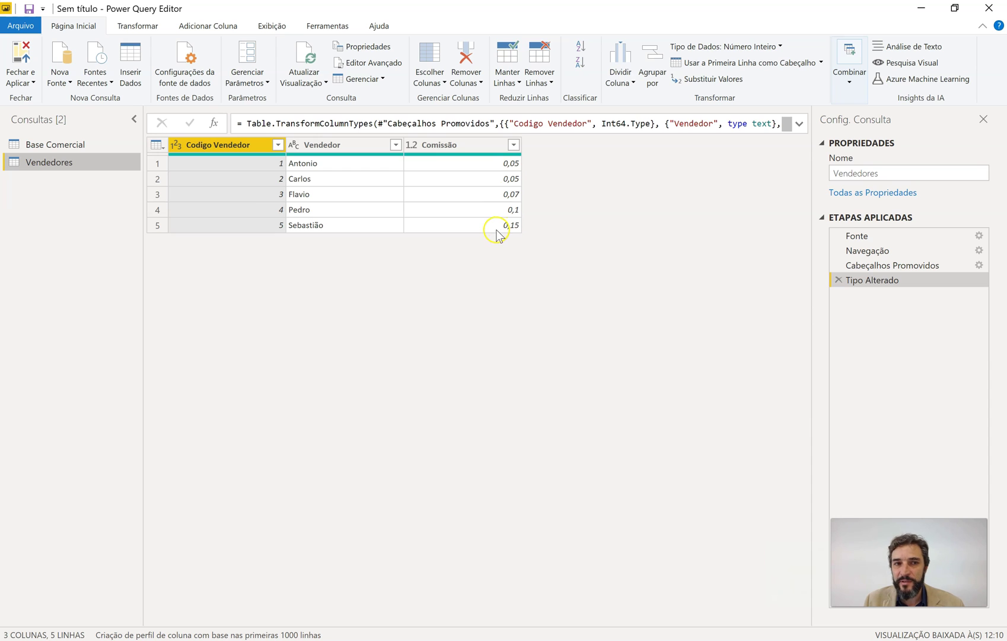
click(55, 145)
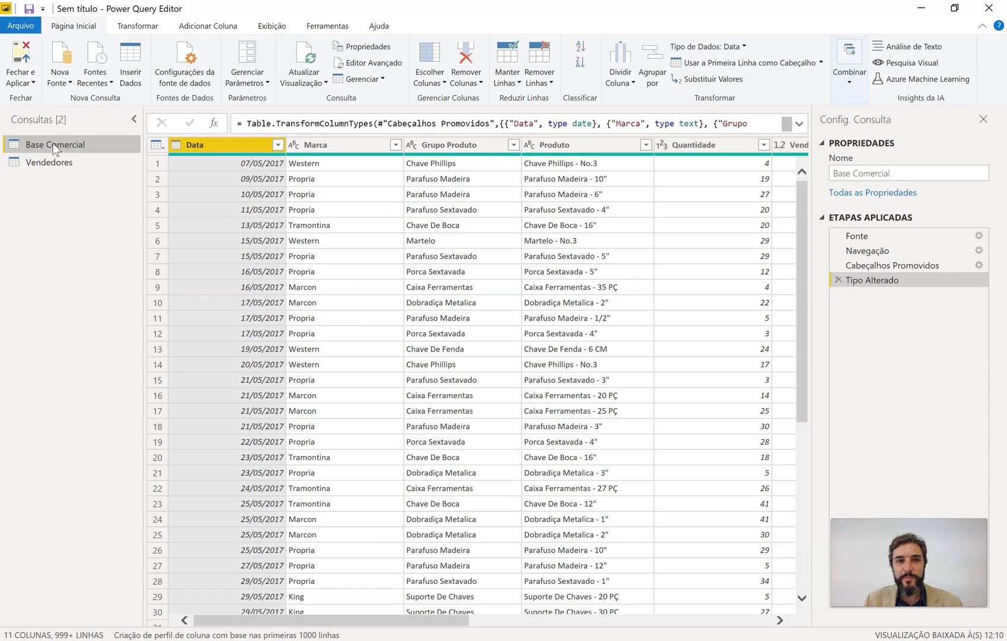
Step: Merge Base Comercial with Vendedores by matching their Codigo Vendedor columns in a left outer join
click(847, 88)
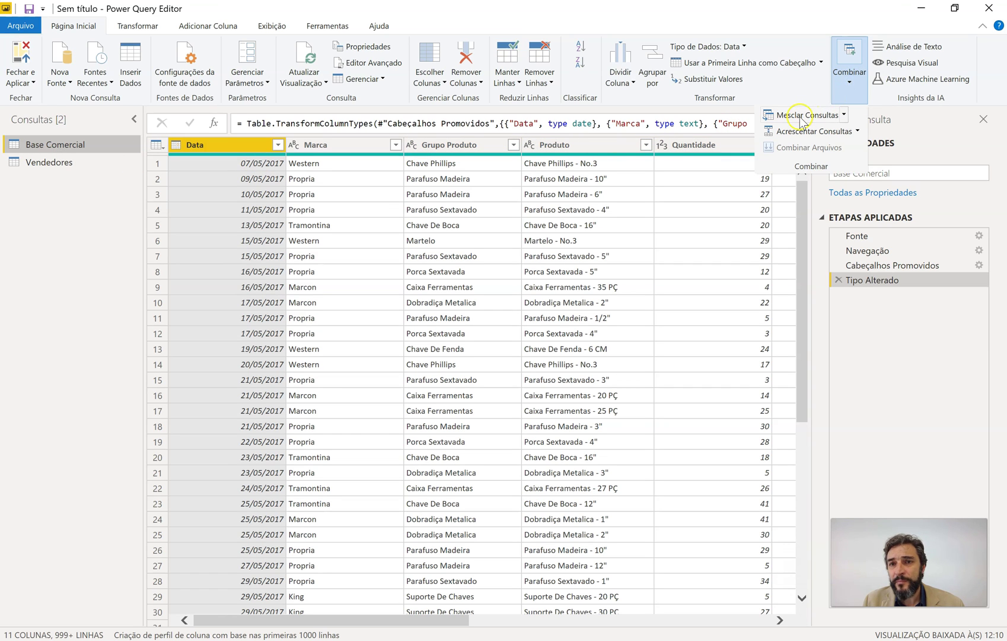
click(800, 118)
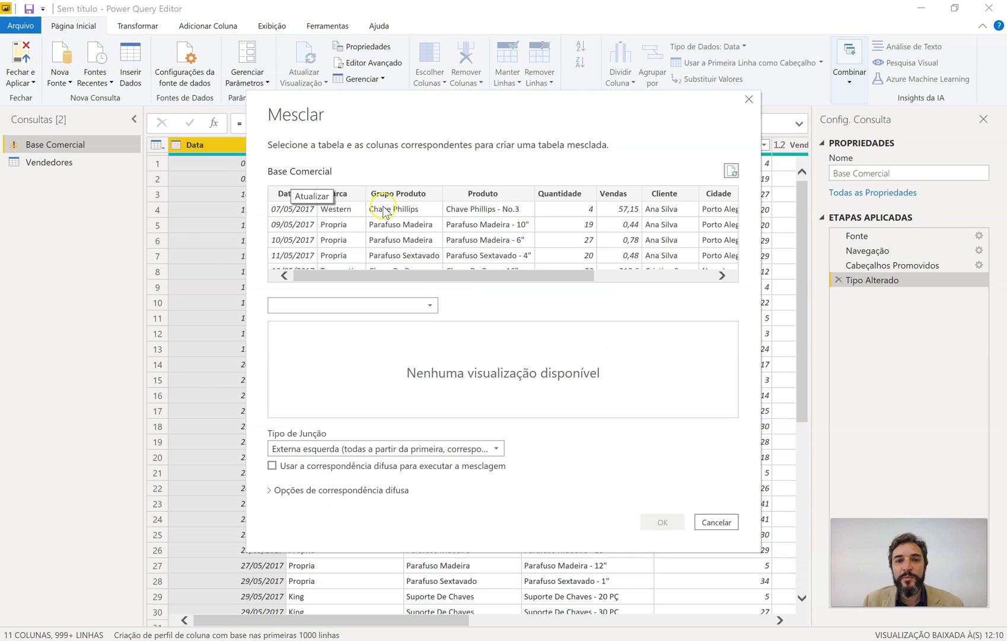
click(428, 305)
click(301, 338)
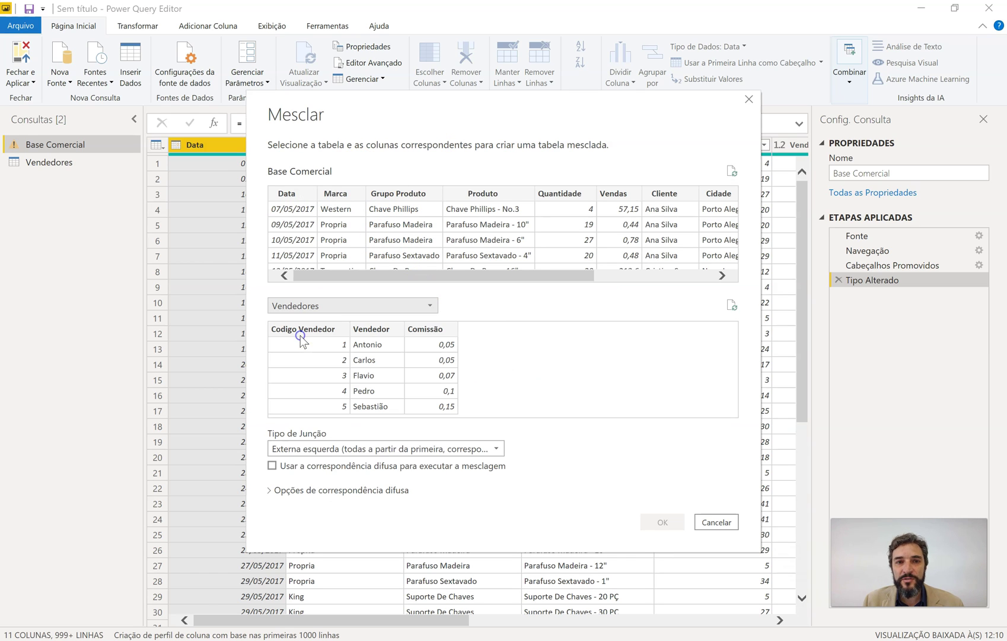
drag(478, 275, 626, 274)
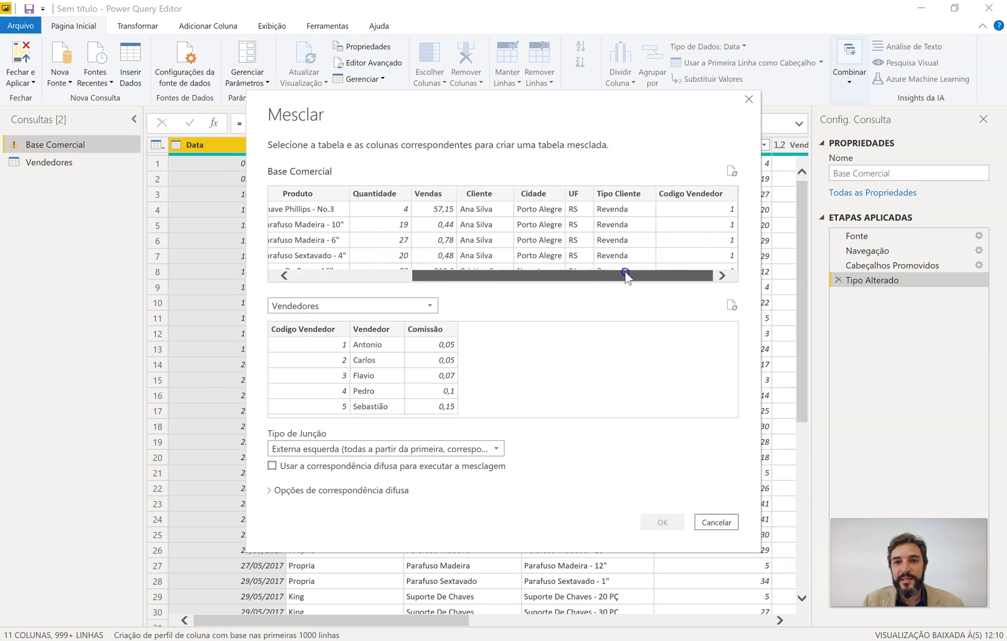
click(671, 195)
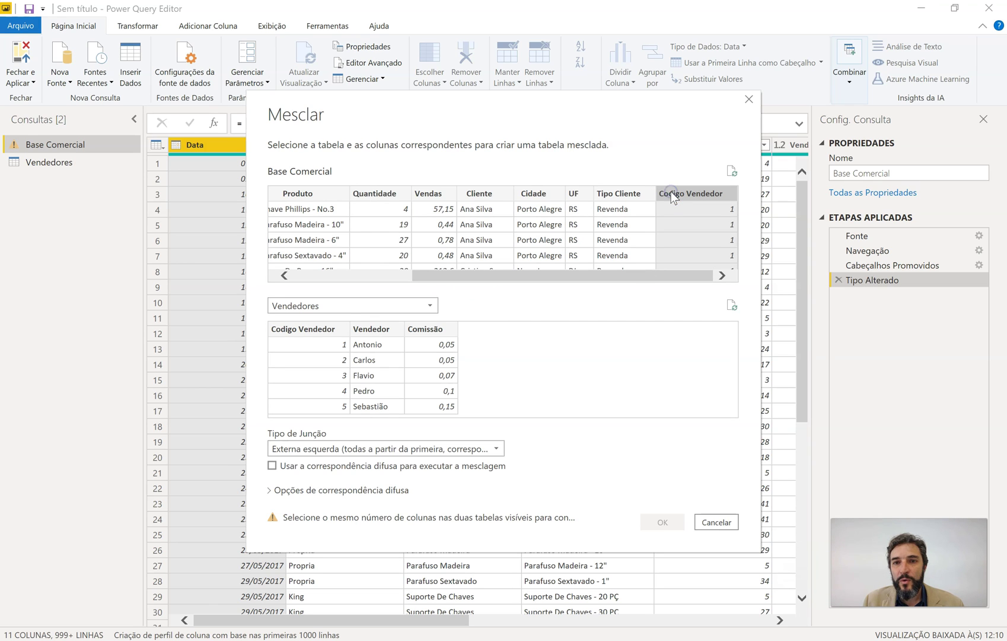
click(308, 329)
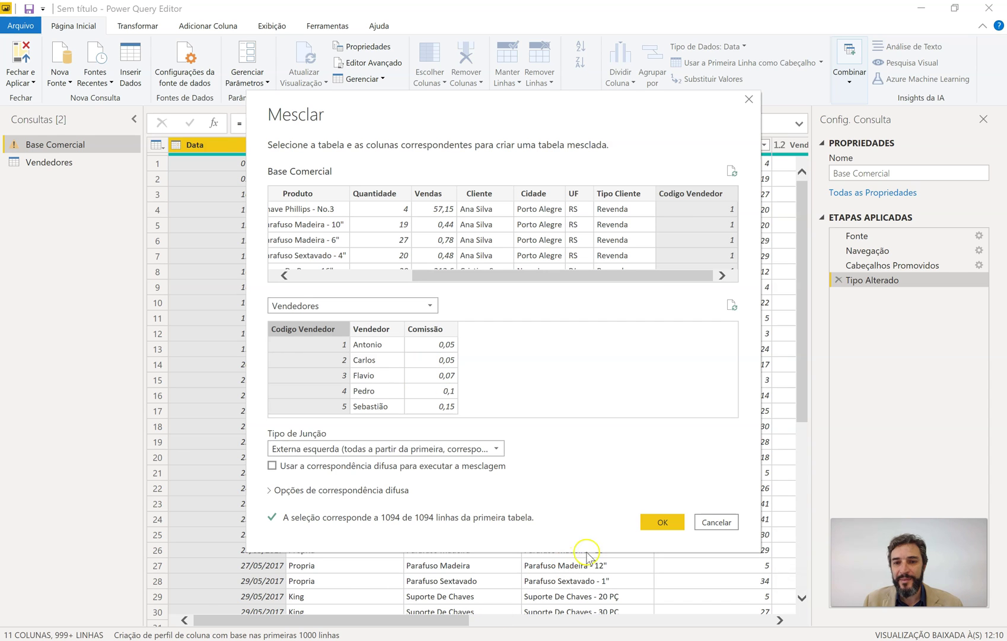
click(661, 523)
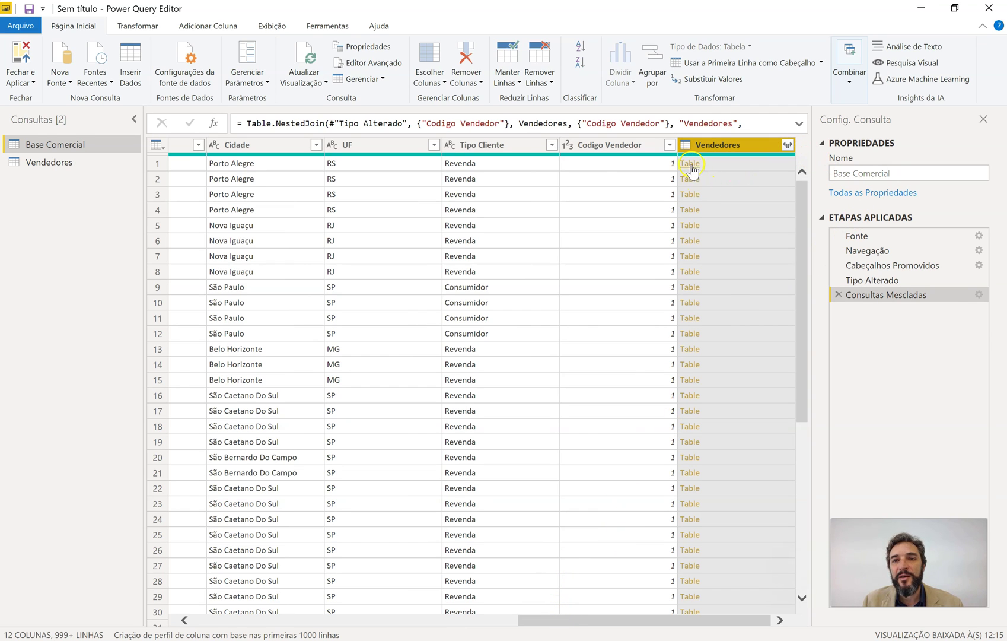
Step: Expand the merged Vendedores column to include only Vendedor and Comissão, keeping the original column name as prefix
click(789, 146)
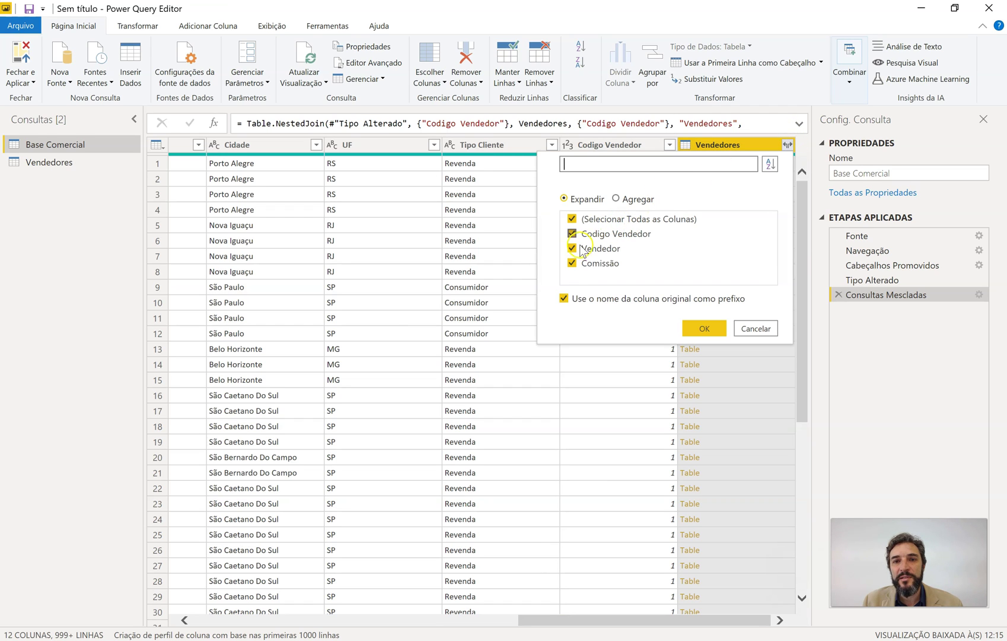
click(572, 233)
click(573, 261)
click(572, 262)
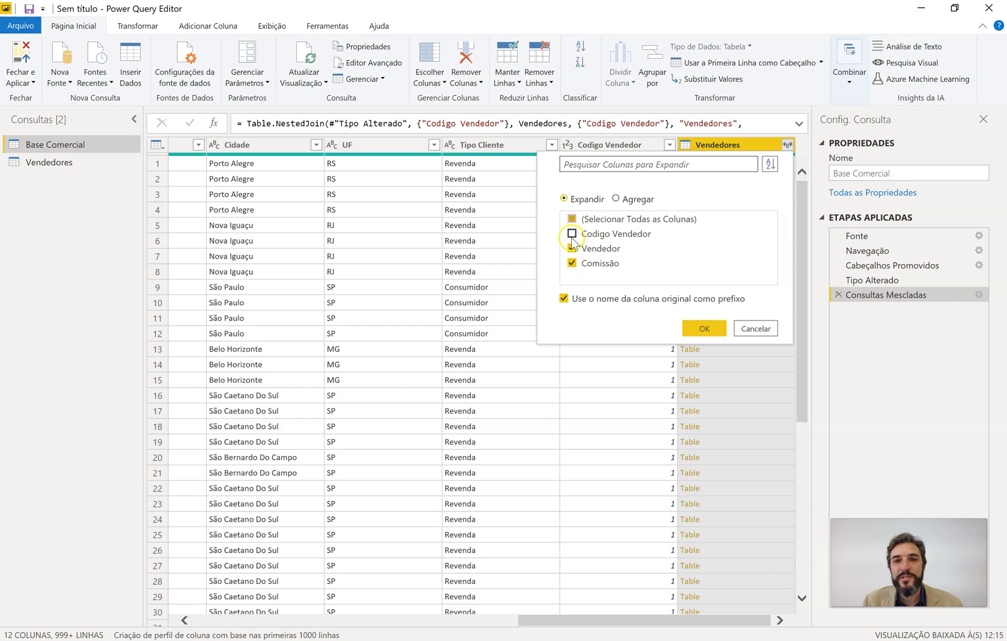
click(705, 330)
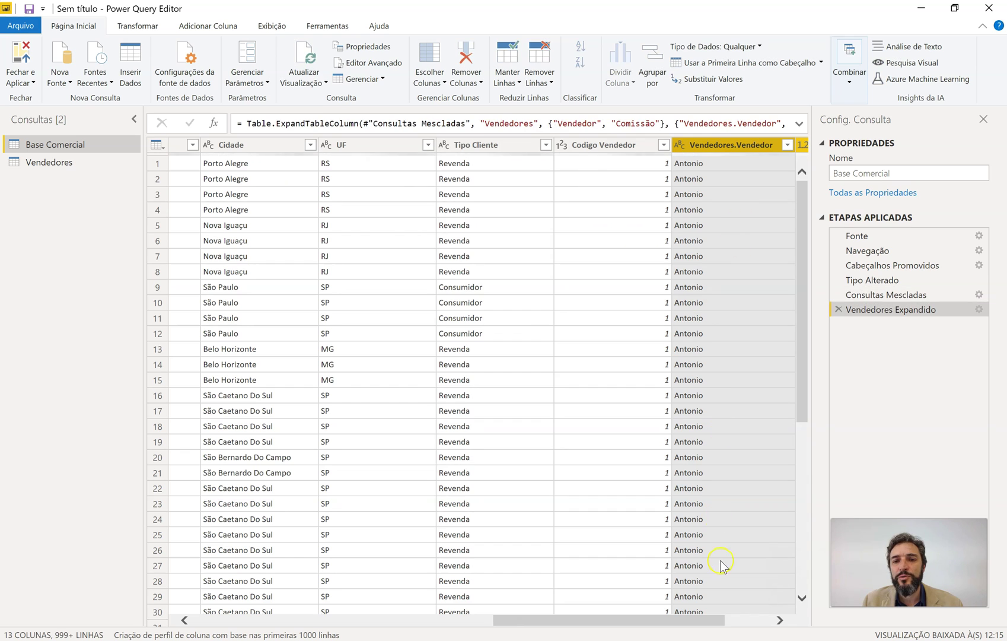
drag(706, 620, 758, 622)
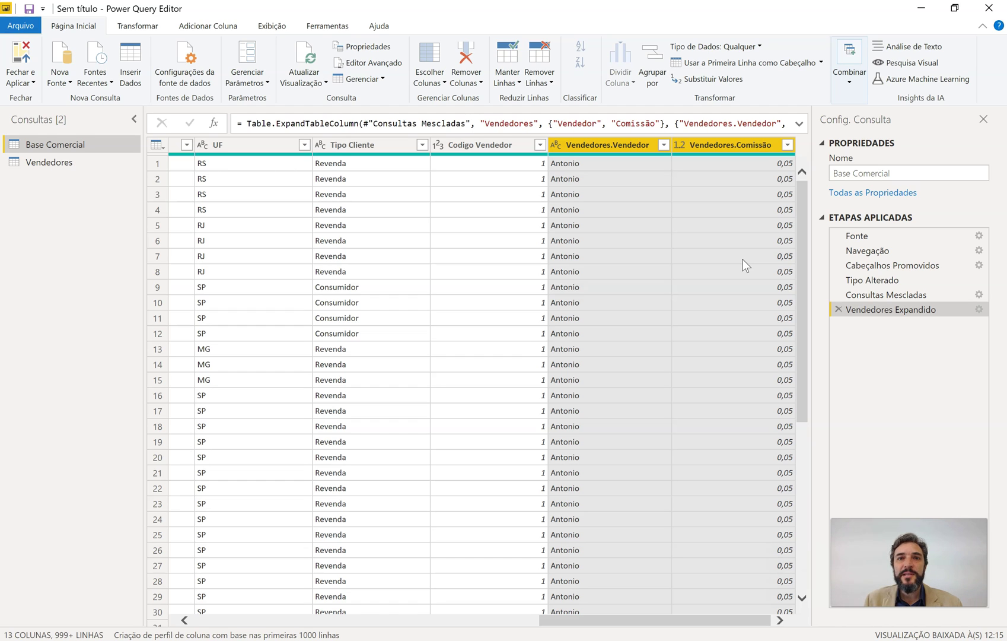
click(647, 315)
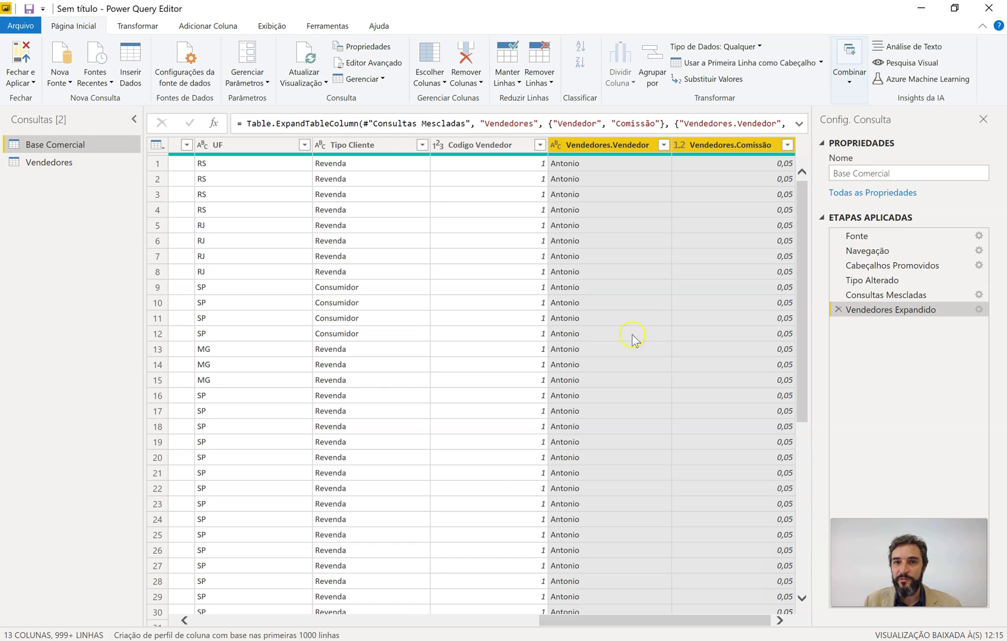
Step: Delete the Vendedores Expandido and Consultas Mescladas applied steps from the Base Comercial query
click(838, 309)
click(839, 294)
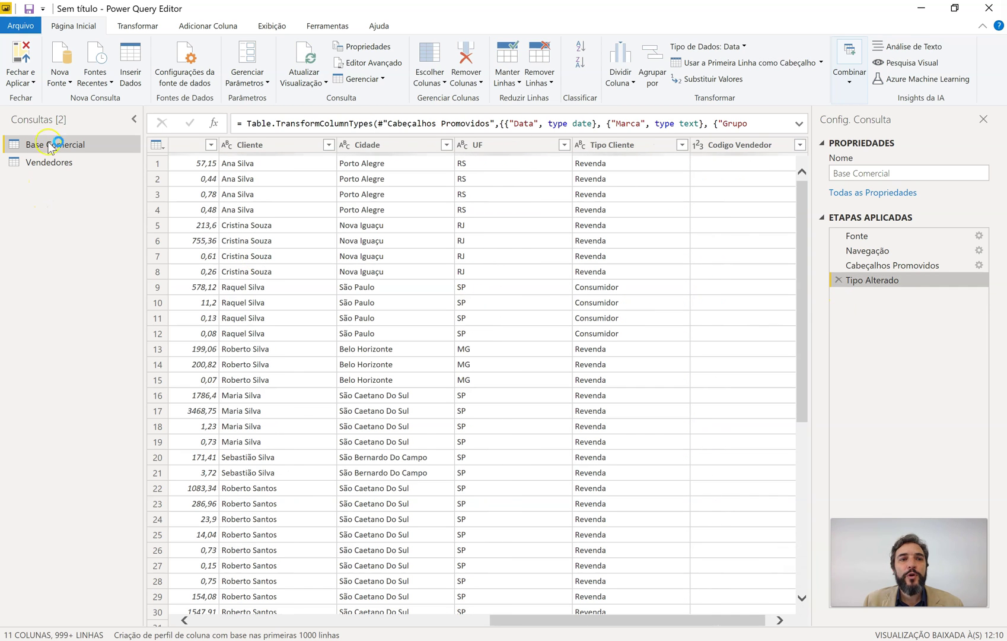
Step: Close the query editor with the queries applied, check the model's table relationship, and show the Base Comercial data table
click(19, 61)
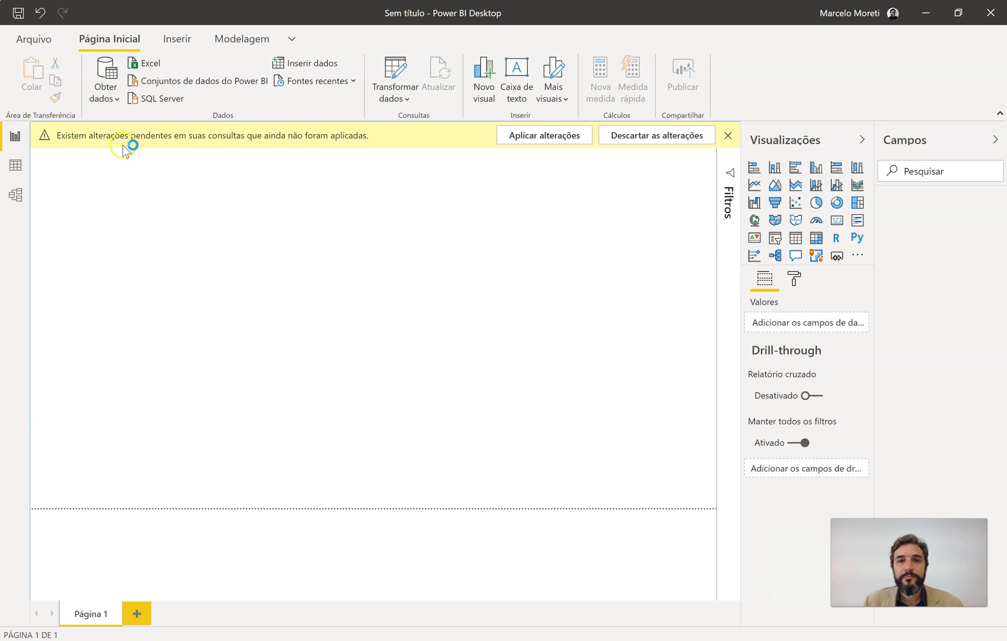
click(16, 196)
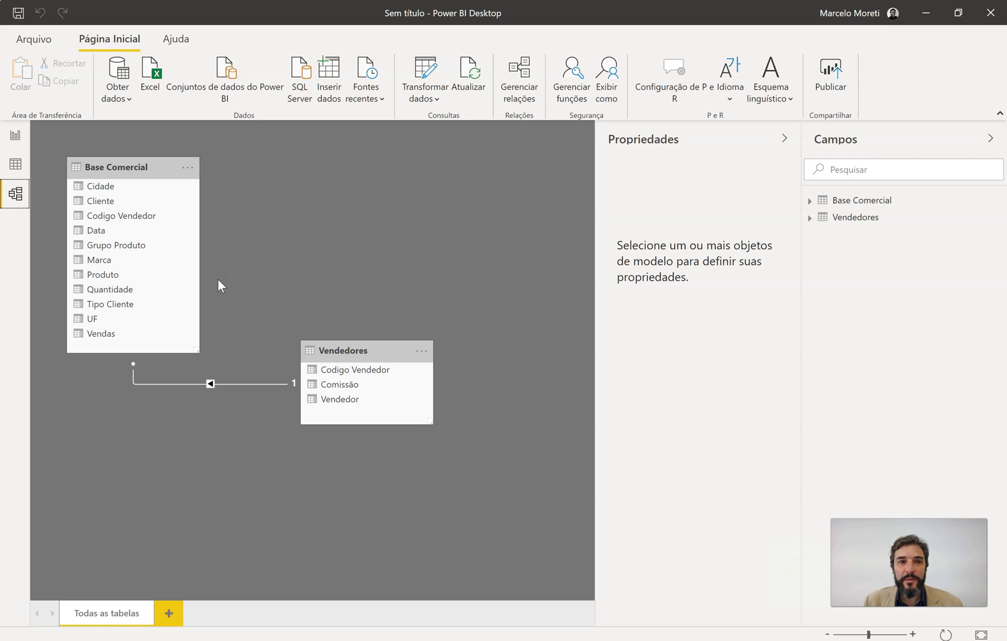
click(15, 164)
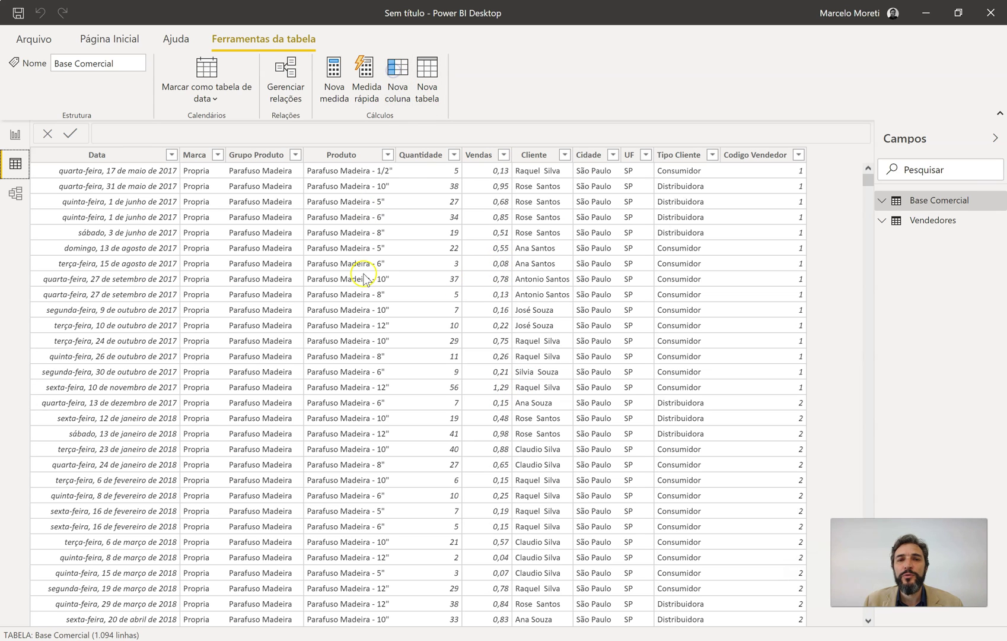
Step: Start a calculated column in Base Comercial with the formula Comissão = 'Base Comercial'[Vendas] *
text(Comissão =)
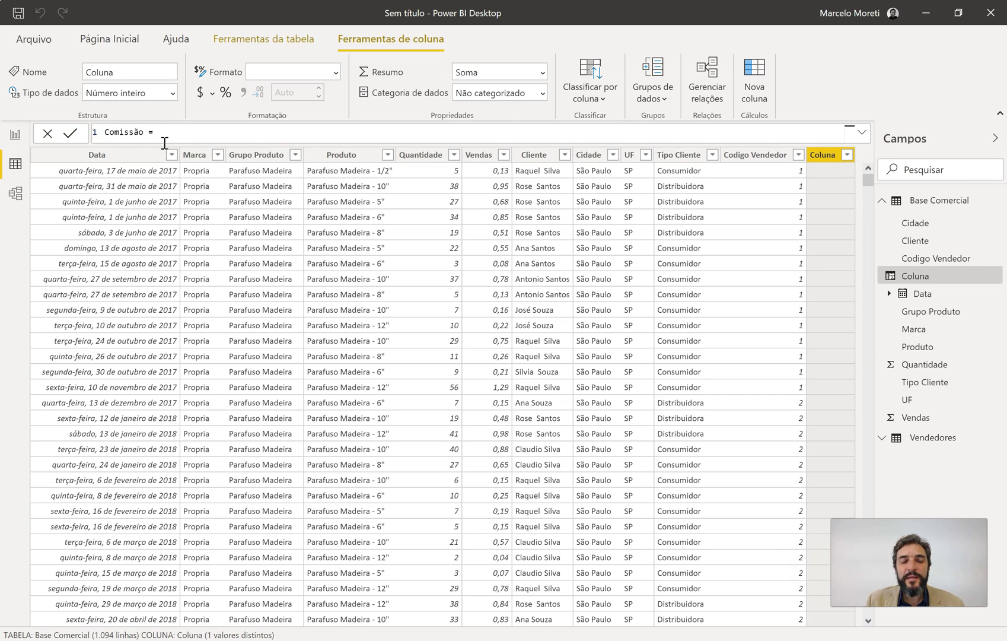
click(514, 144)
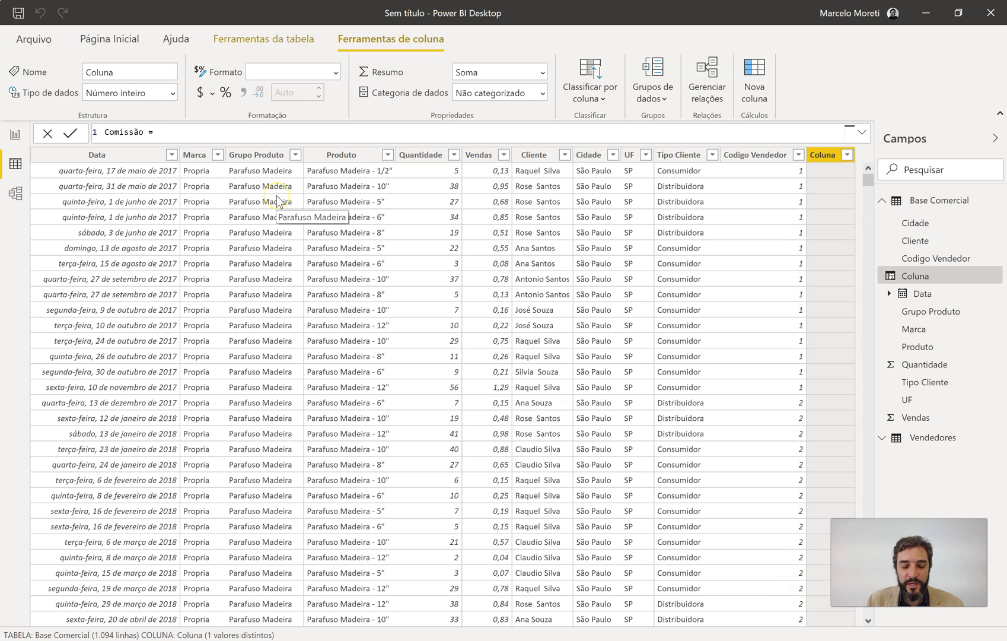
text(venda)
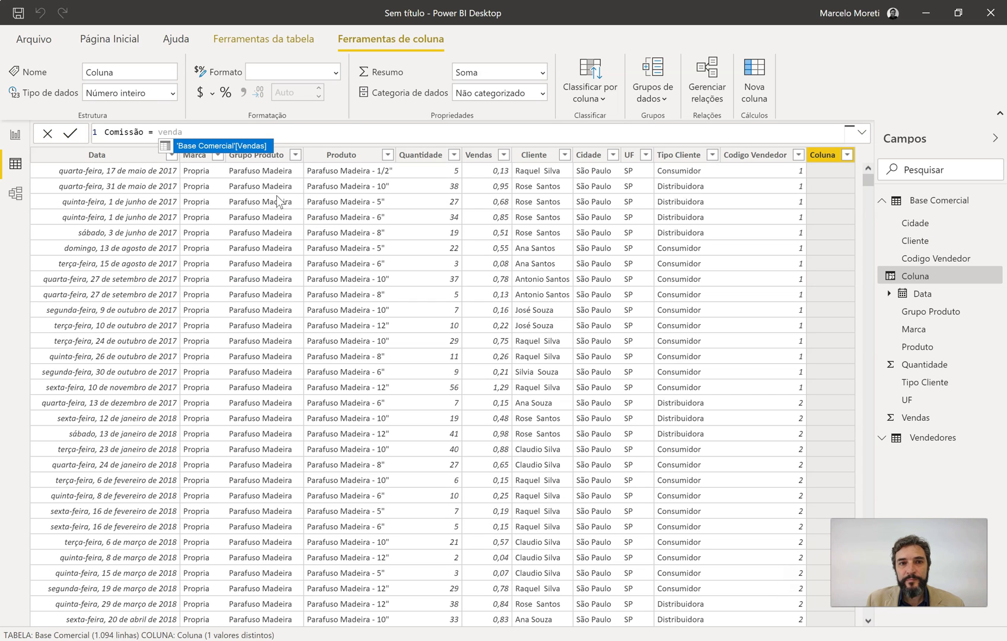
key(Tab)
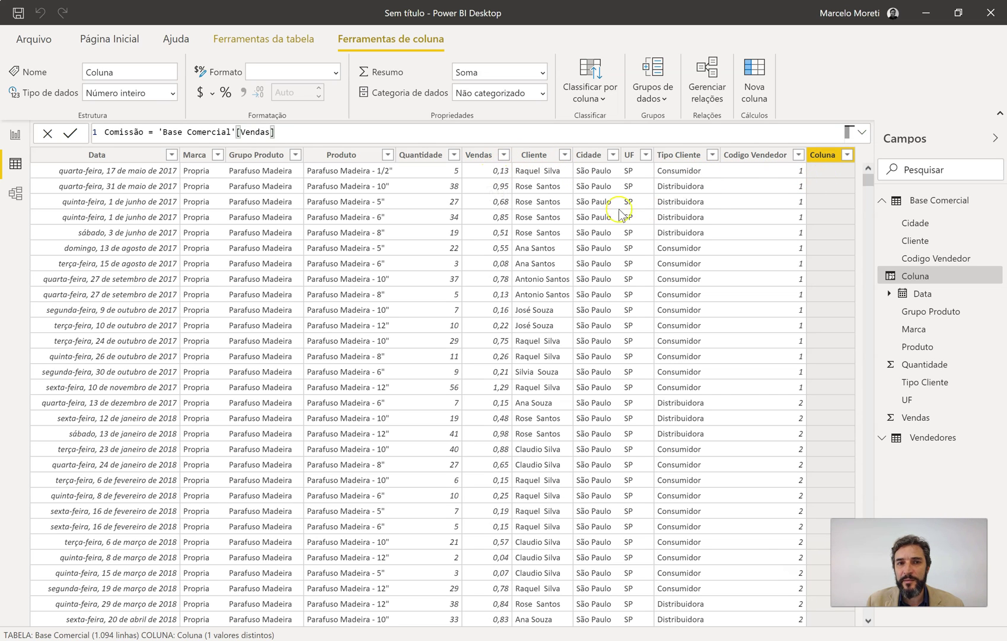
text(* )
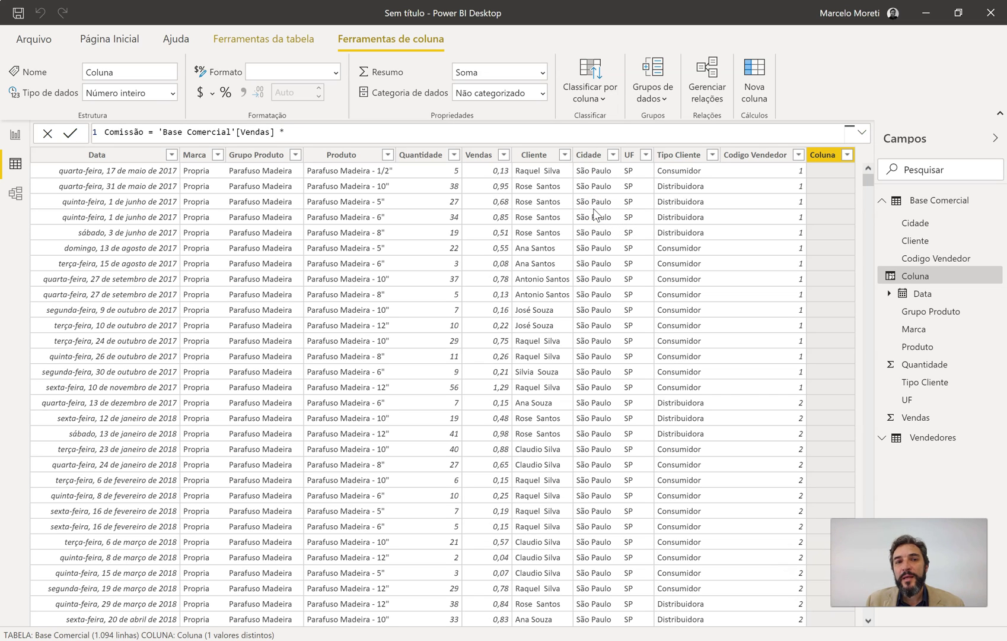
Step: Try to reference the commission rate column directly after the multiplication sign, and erase the entry
text(comis)
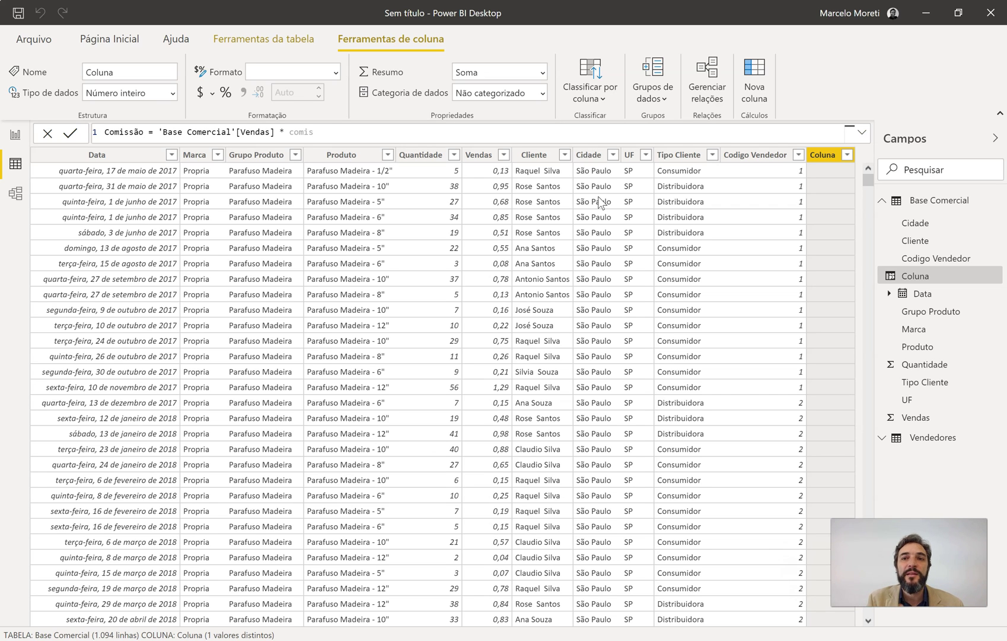
key(BackSpace)
key(BackSpace)
key(BackSpace)
key(BackSpace)
key(BackSpace)
Step: Complete the Comissão formula with RELATED(Vendedores[Comissão]) as the multiplier and commit it
text(rela)
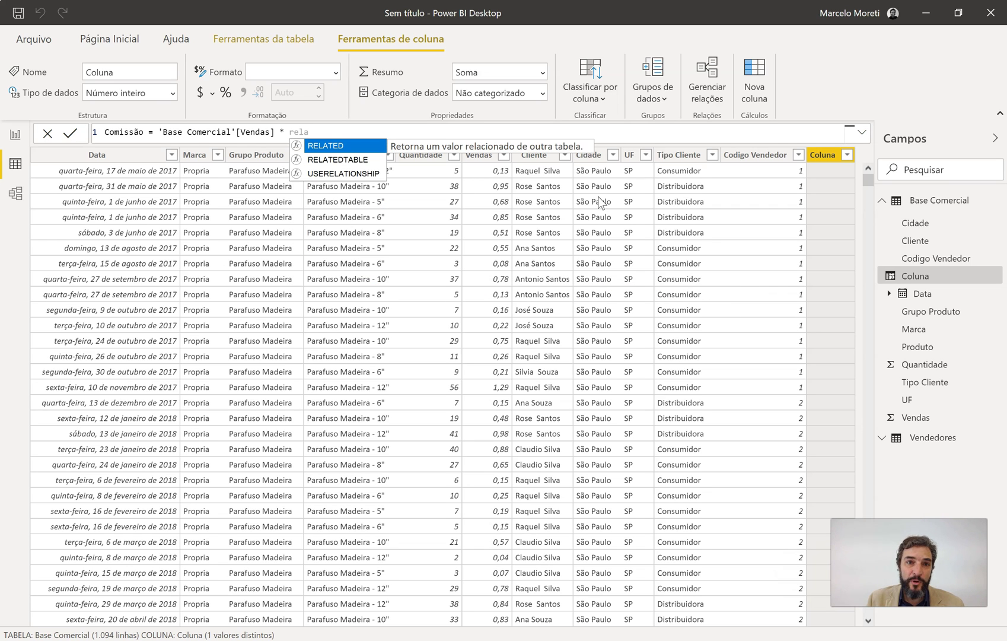
key(Tab)
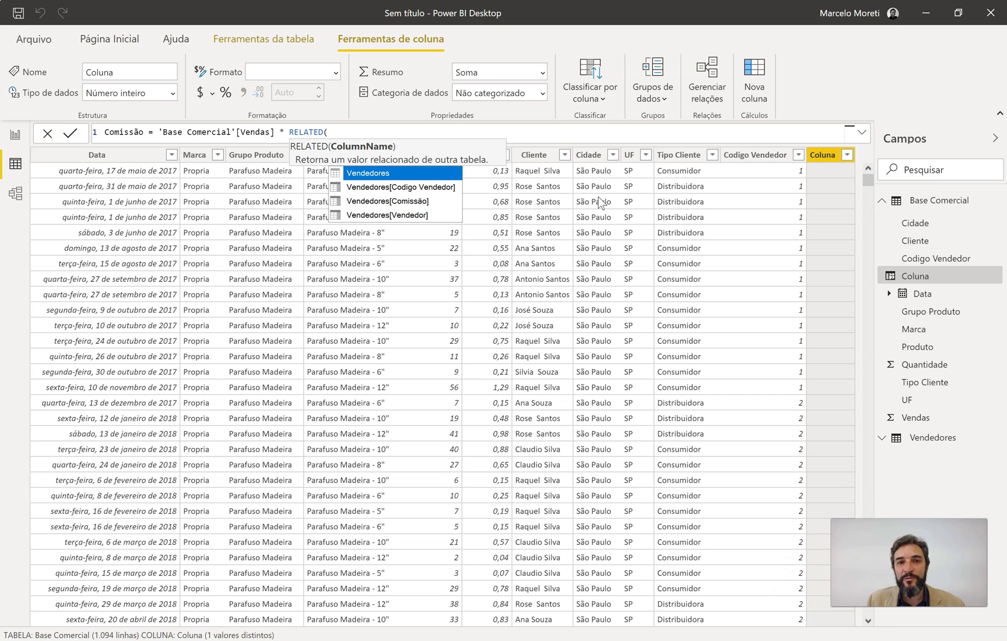
key(Down)
key(Down)
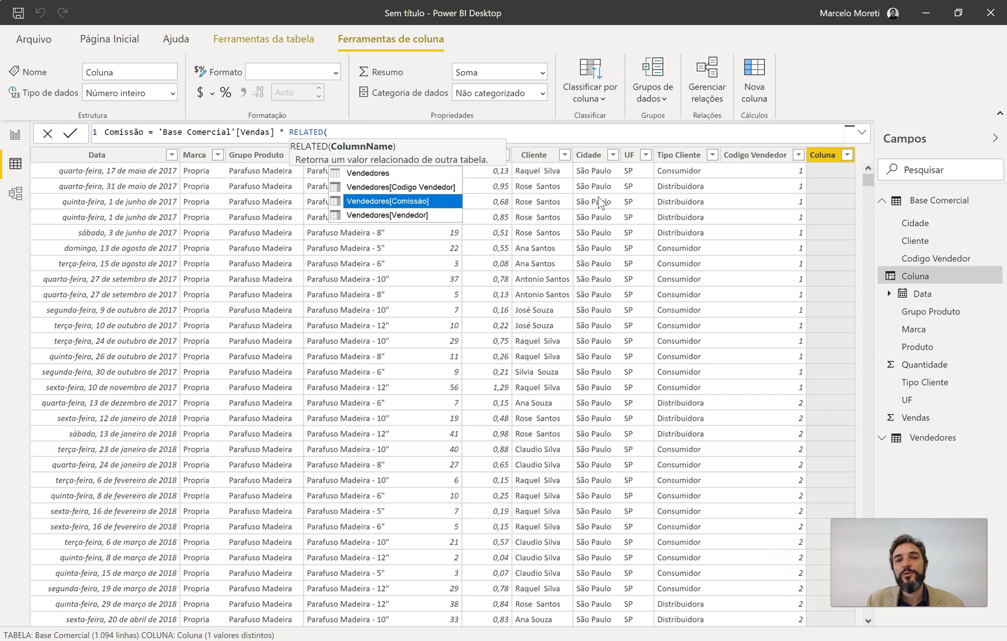
key(Tab)
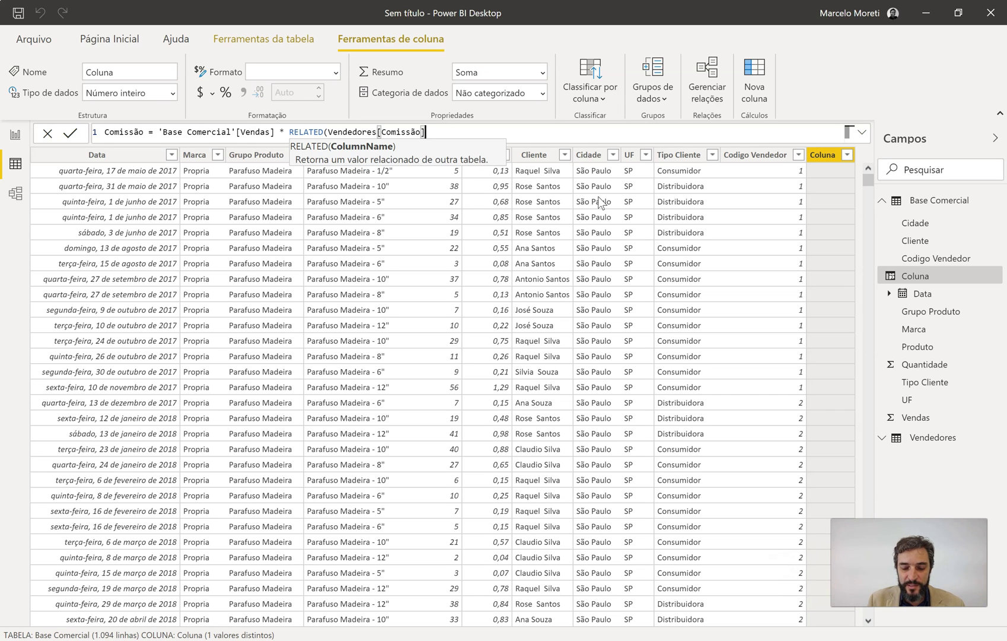
text())
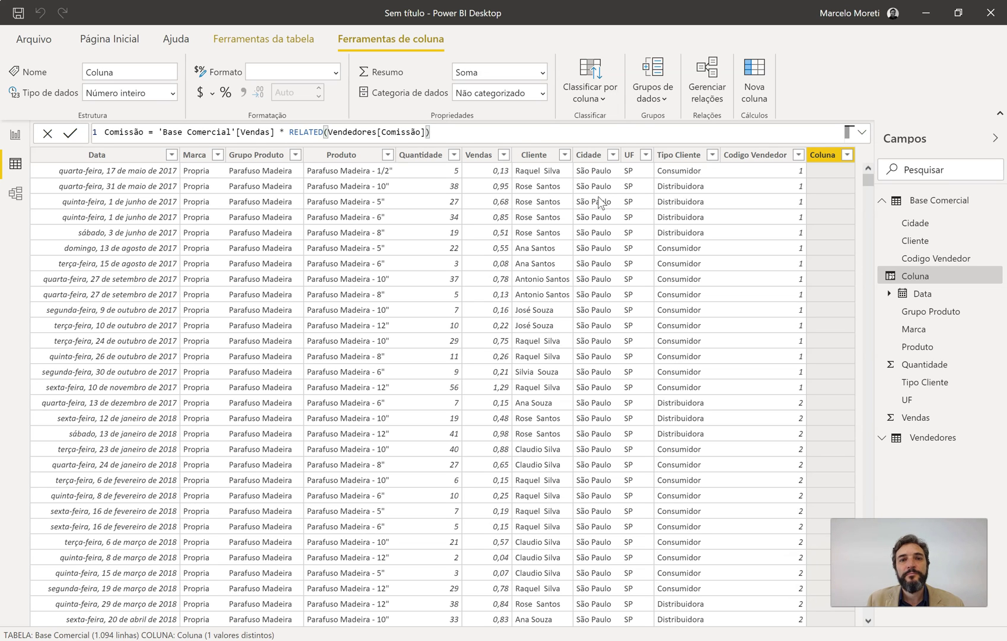
key(Return)
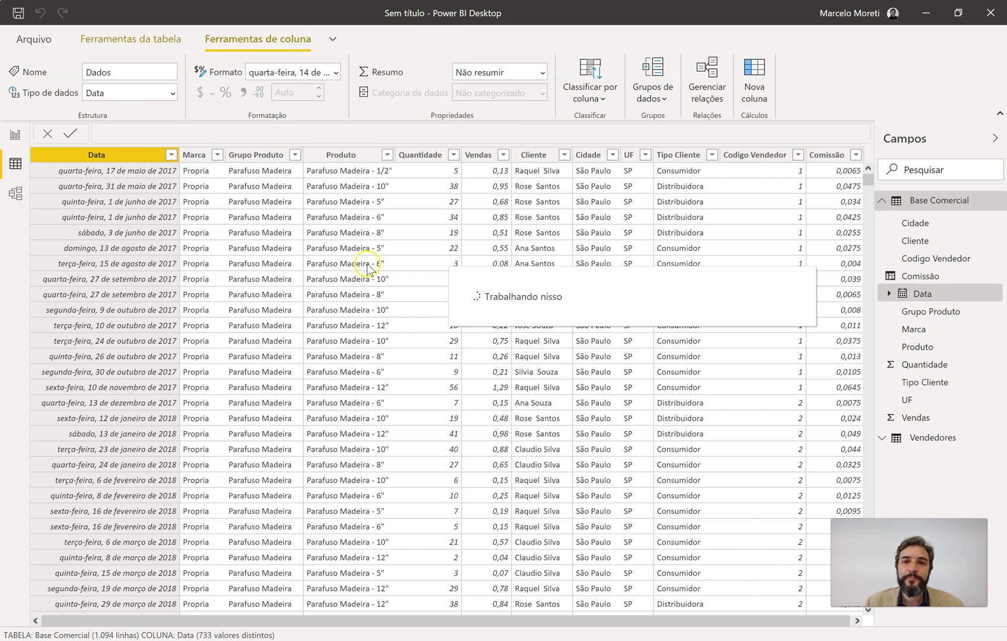
Step: Start the calculated column Comissao vendedor in Base Comercial with LOOKUPVALUE, using Vendedores[Comissão] as the result column
text(Comissao vendedor)
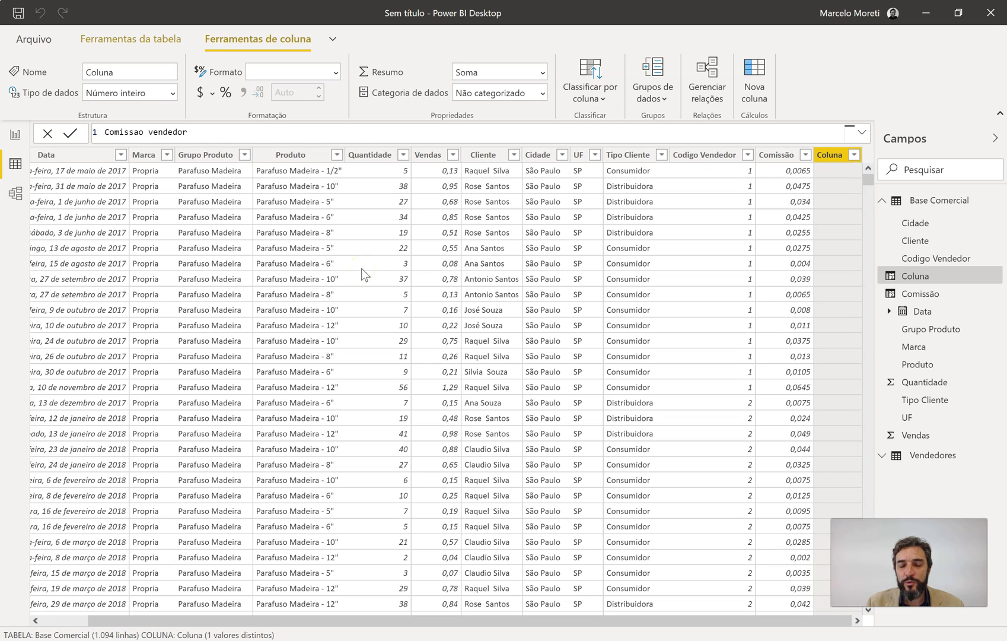
text( = look)
key(Tab)
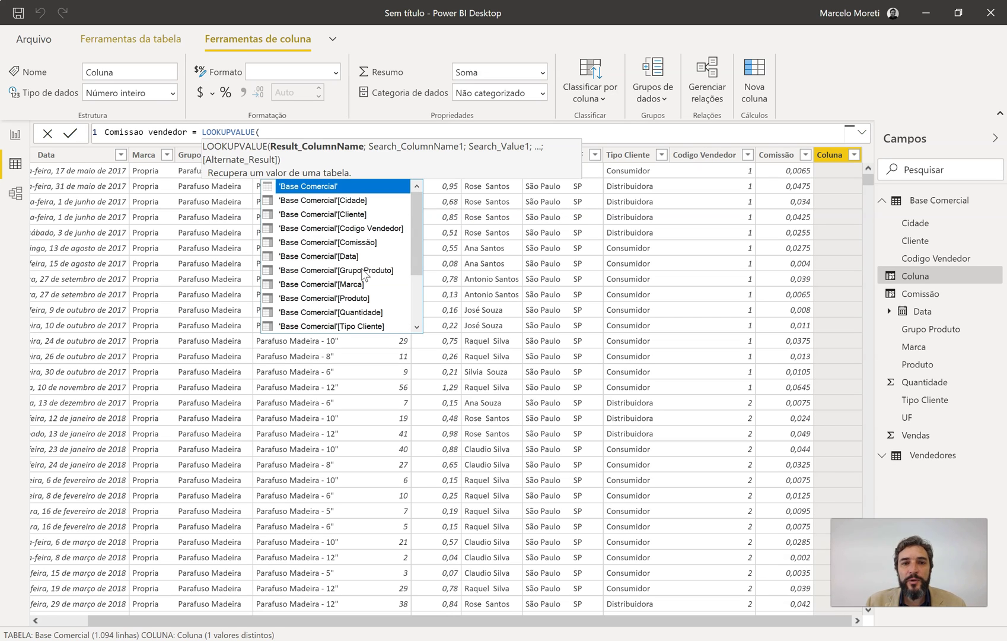
scroll(364, 275, down, 3)
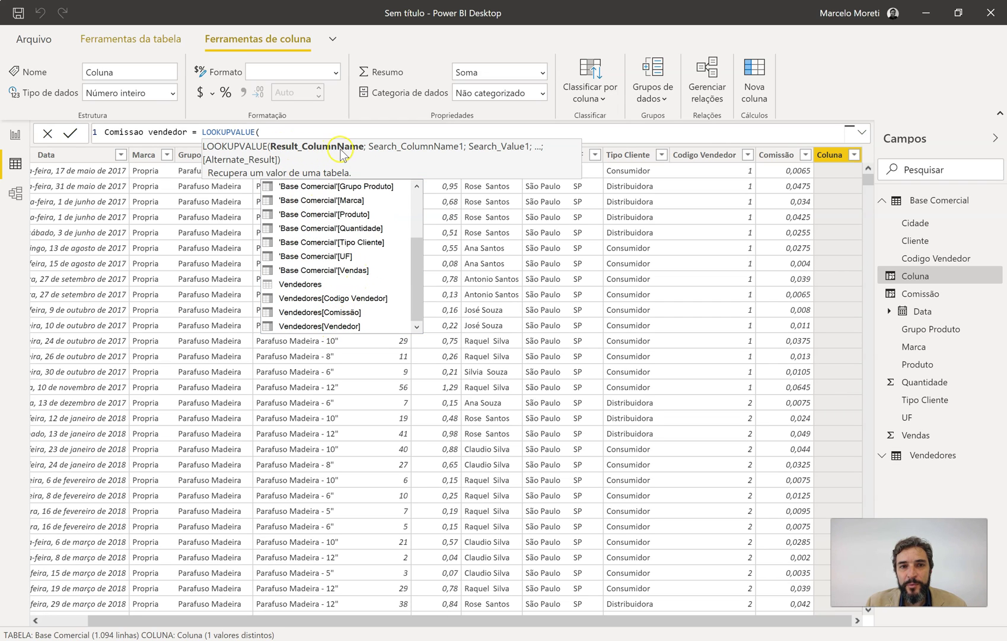
click(345, 316)
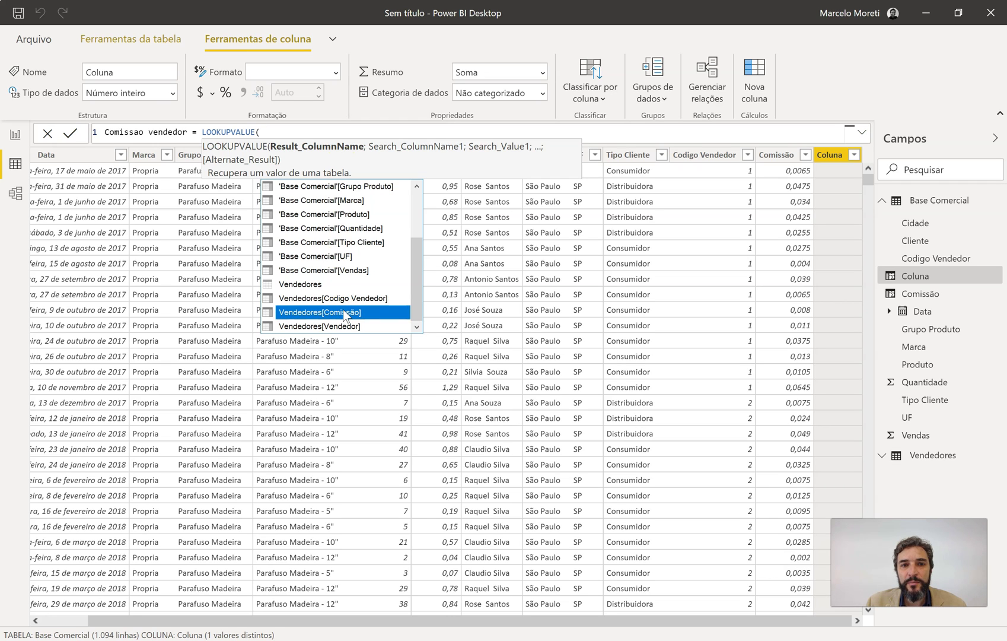
double_click(342, 309)
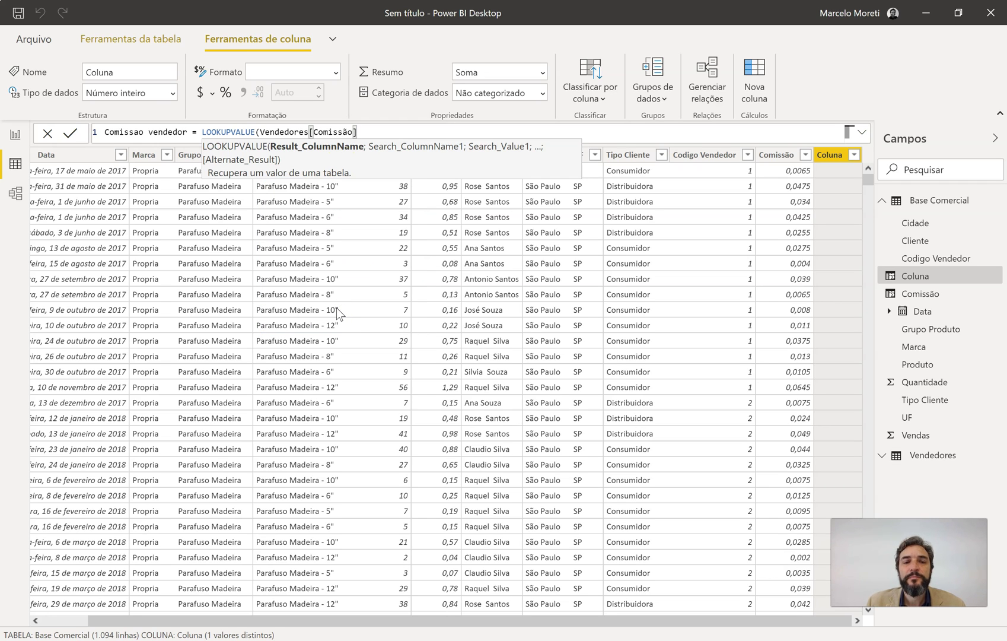
text(;)
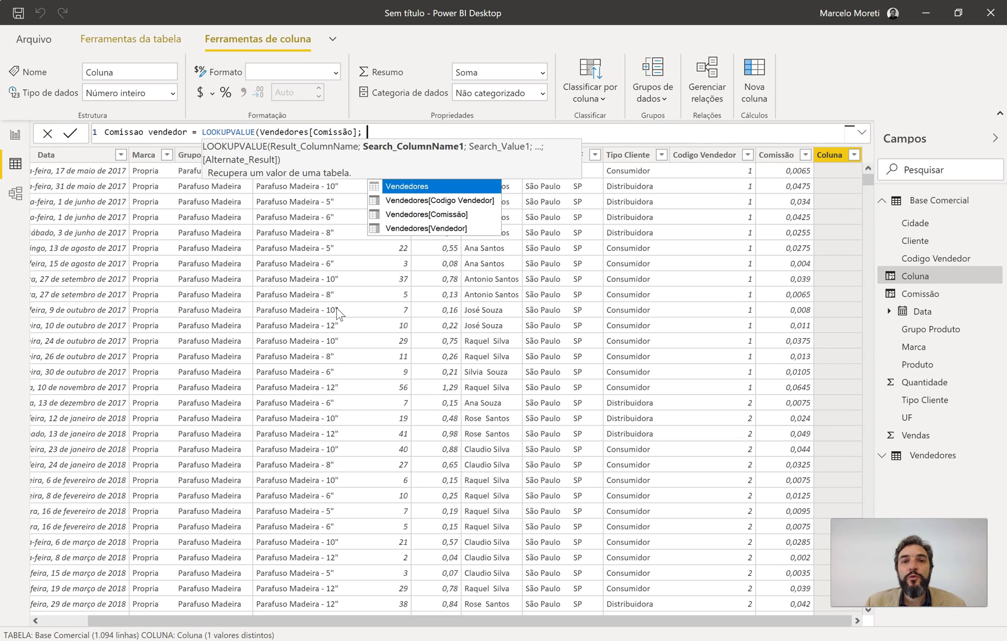
Step: Add Vendedores[Codigo Vendedor] as the LOOKUPVALUE search column and 'Base Comercial'[Codigo Vendedor] as its search value
click(432, 202)
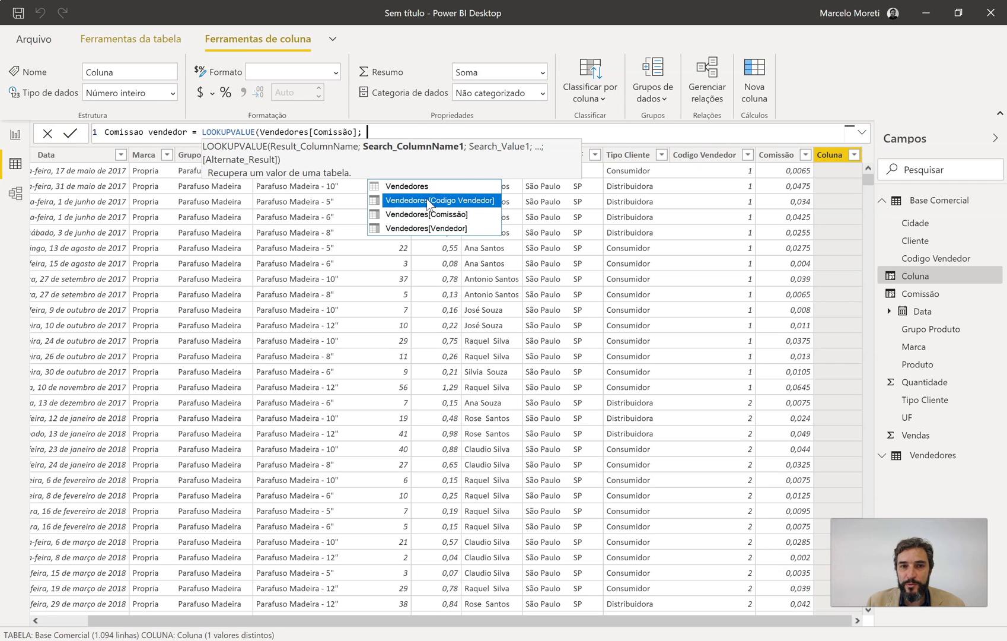
double_click(431, 202)
text(;)
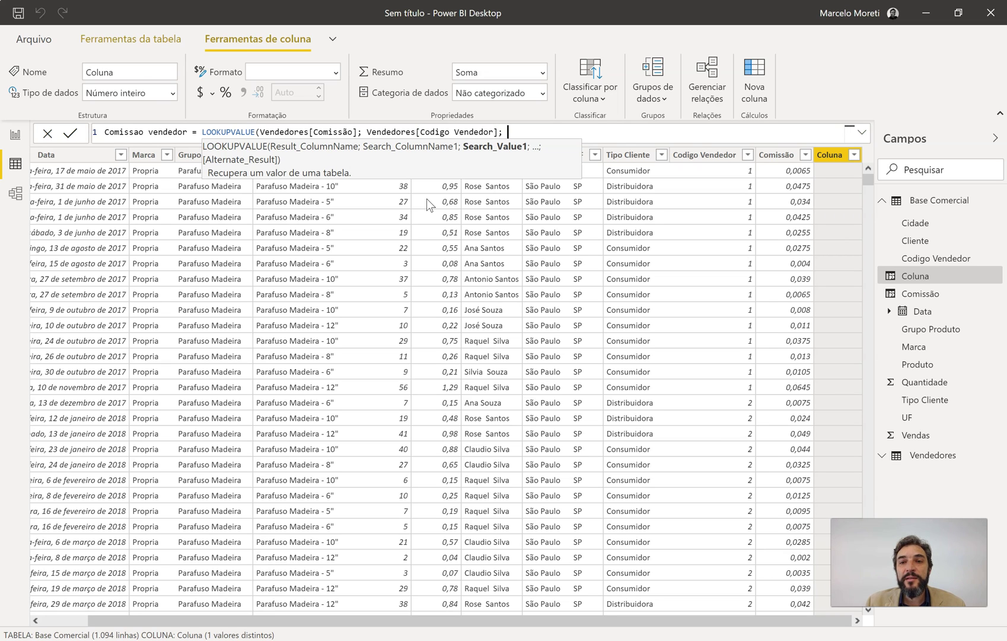
text( co)
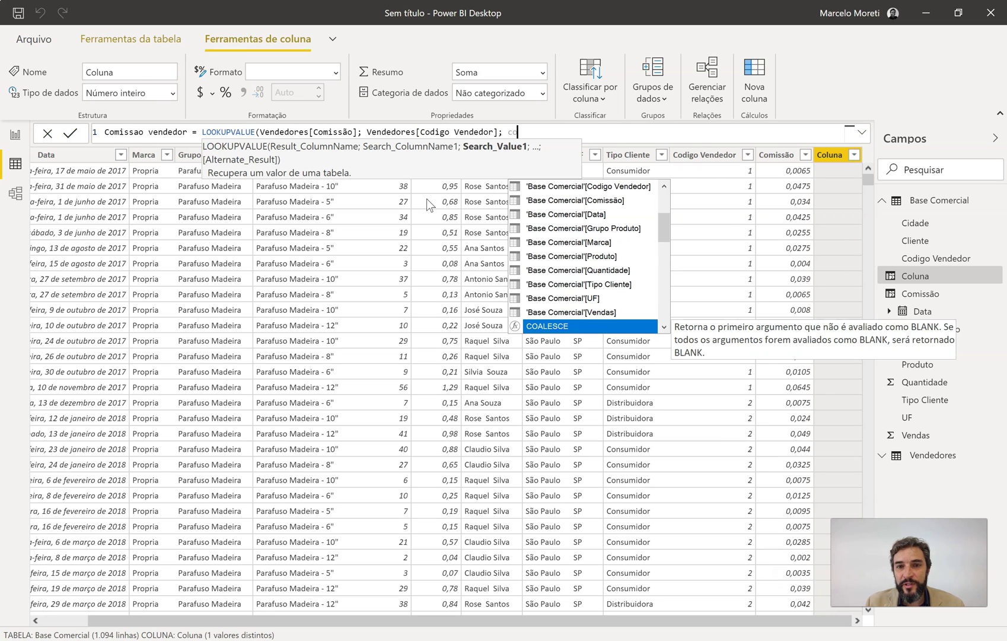
key(Up)
key(Up)
key(Up)
key(Up)
key(Up)
key(Up)
key(Up)
key(Up)
key(Up)
key(Up)
key(Tab)
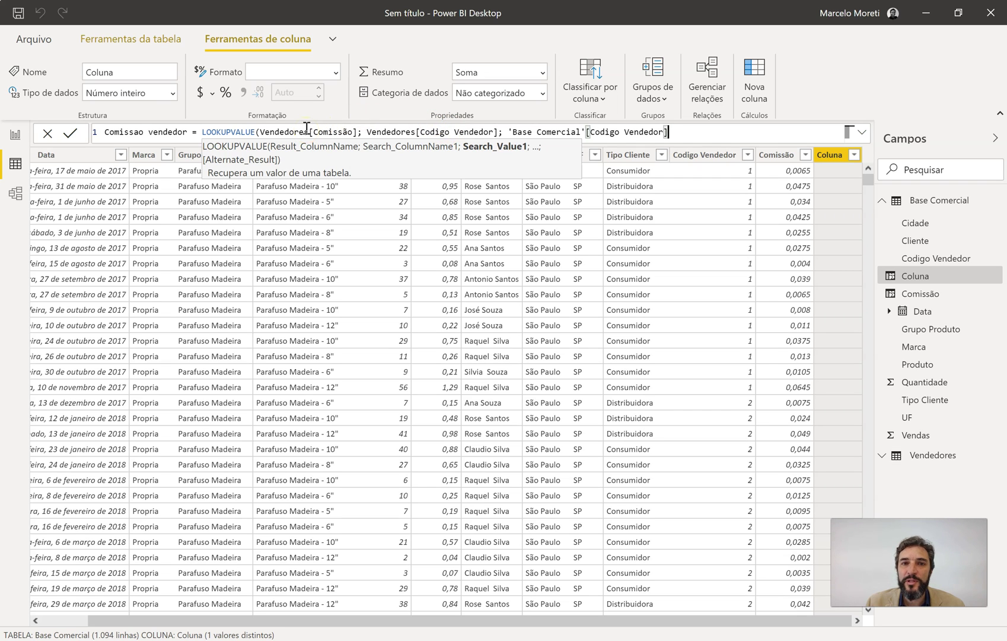
Step: Commit the LOOKUPVALUE formula with 0 as the alternate result, and select the Comissao vendedor column to show its formula
text(; )
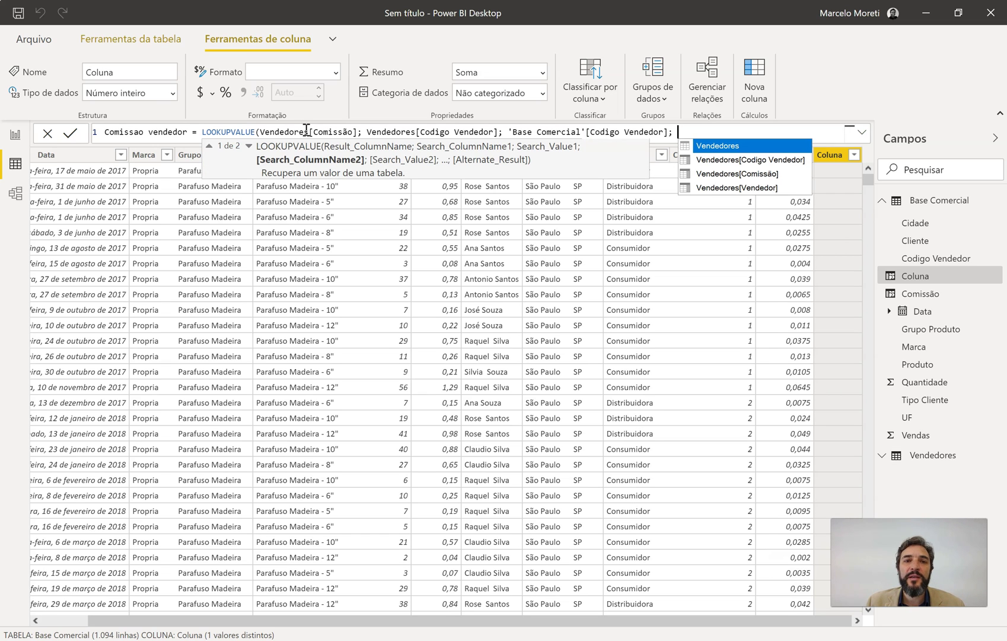
text(0)
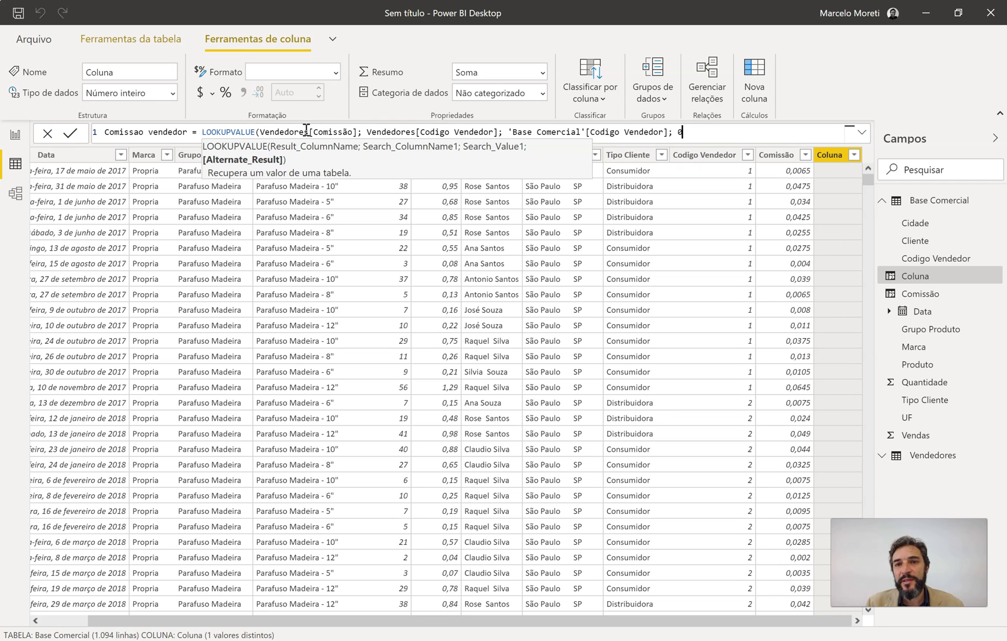
text())
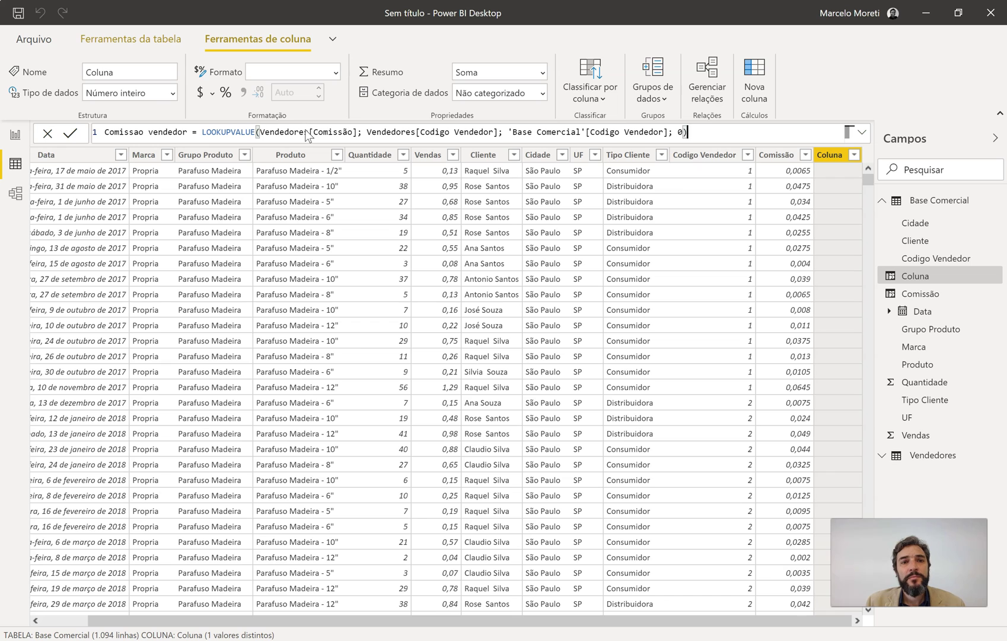
key(Return)
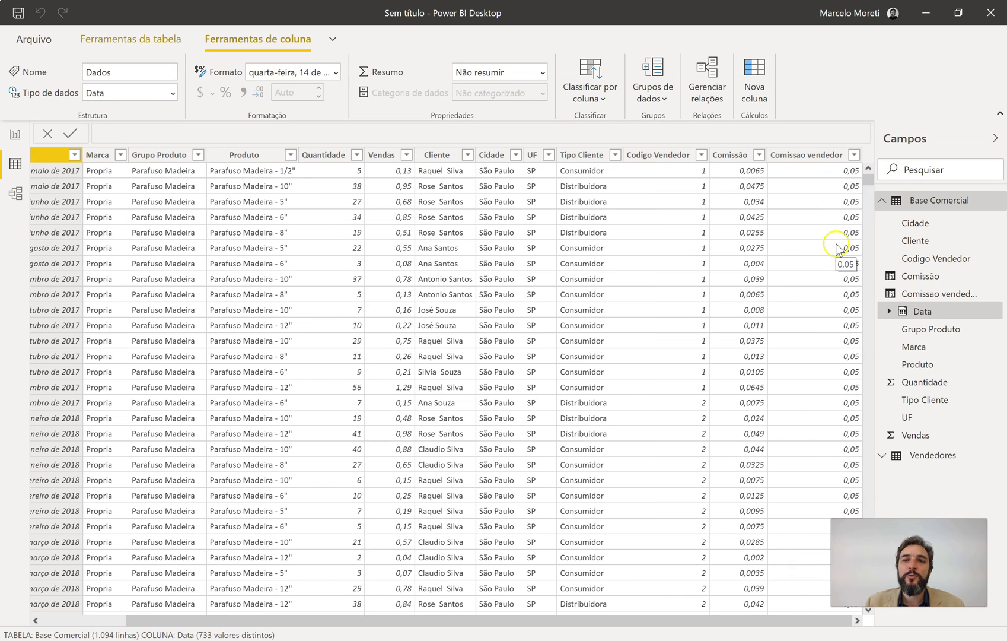
click(831, 159)
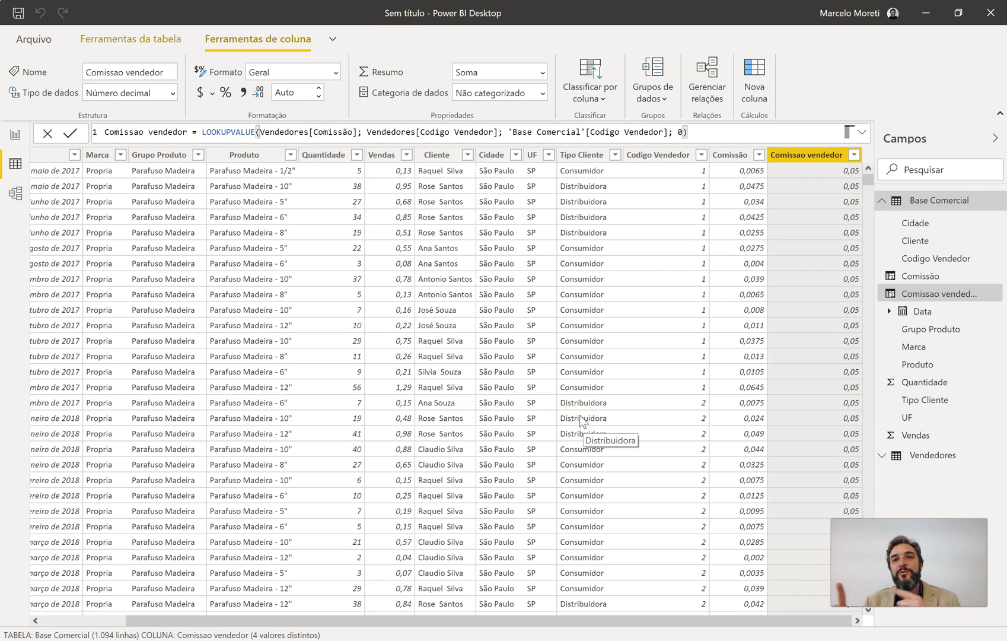
click(605, 364)
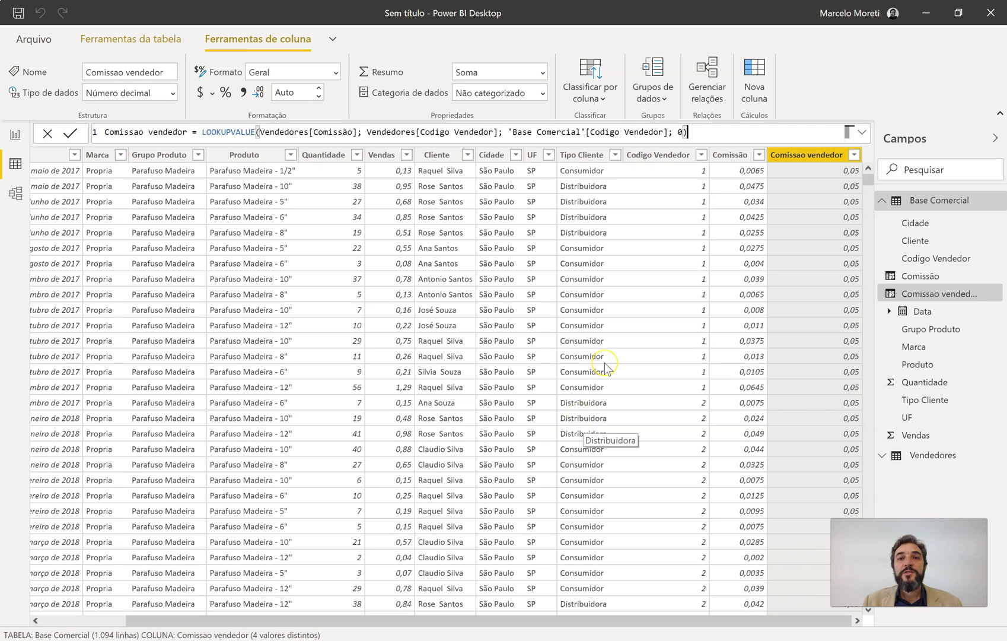